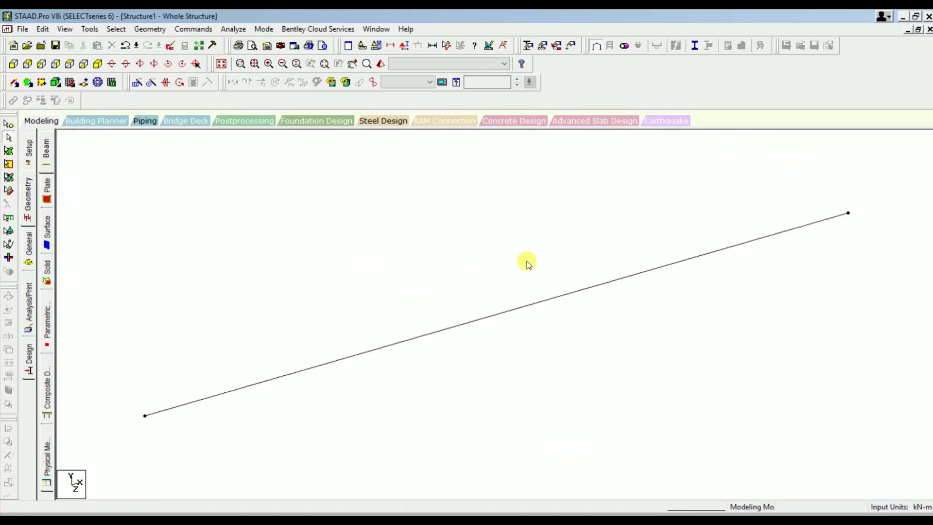
Step: Select the inclined beam member that connects the two end nodes
click(471, 301)
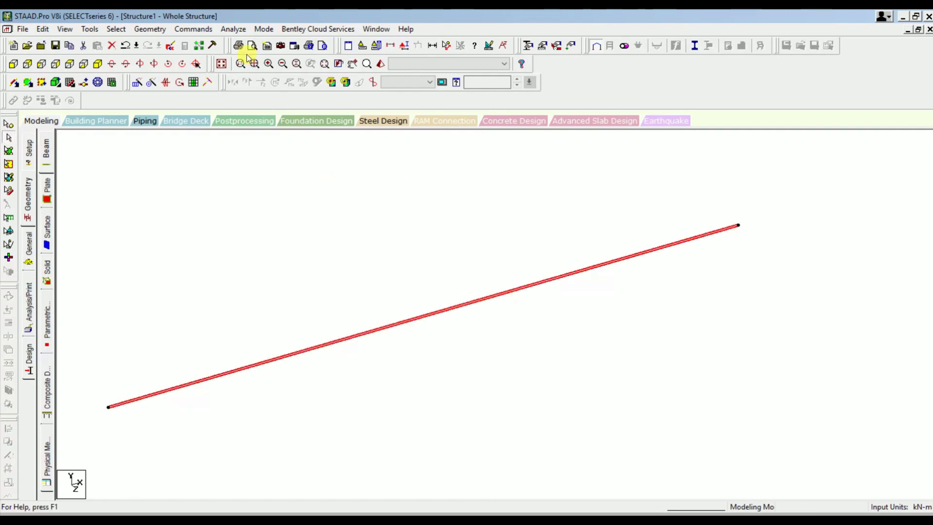
Step: Define a prismatic rectangular concrete section with YD 0.6 m and ZD 0.3 m
click(194, 29)
mouse_move(242, 71)
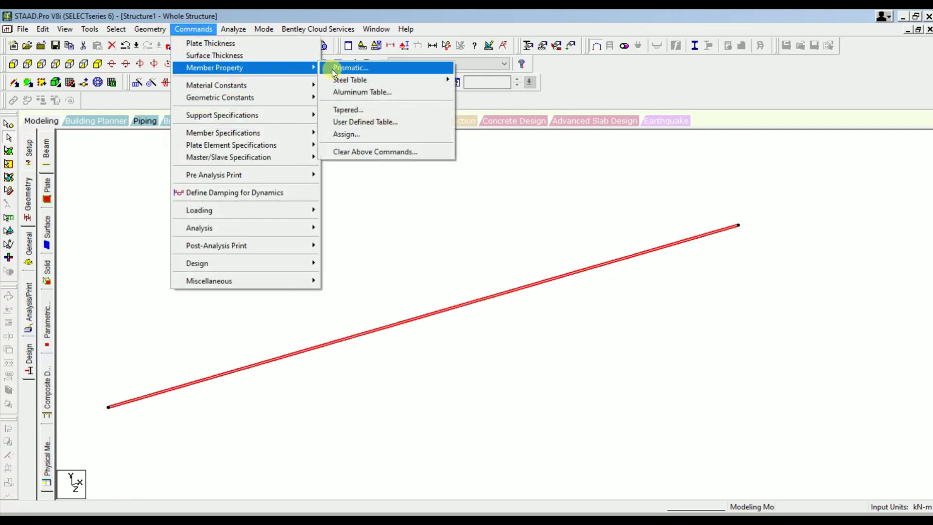
click(340, 69)
click(306, 171)
double_click(529, 226)
text(0)
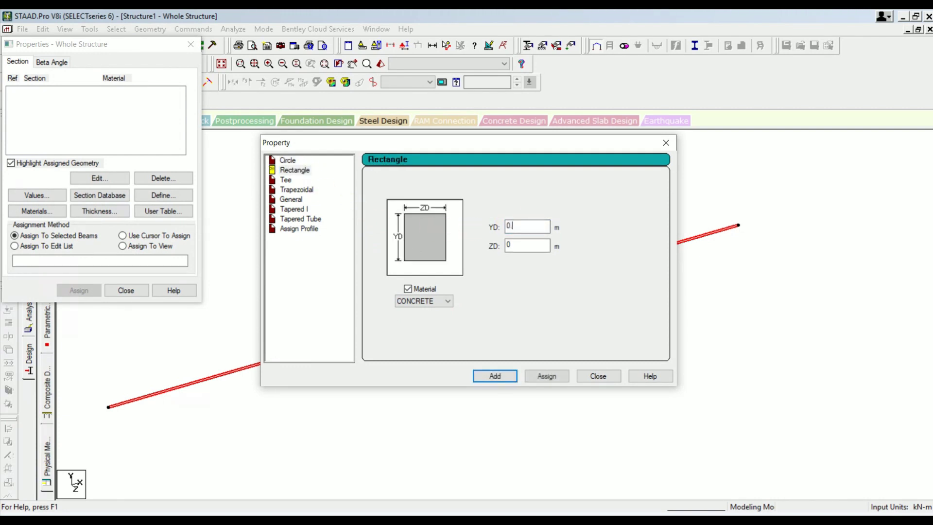
text(.6)
key(Tab)
click(516, 375)
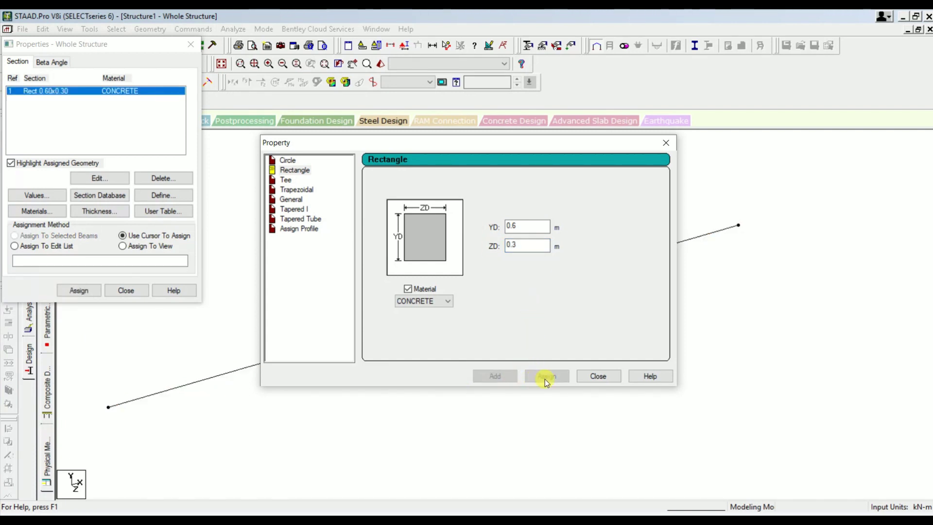
click(598, 377)
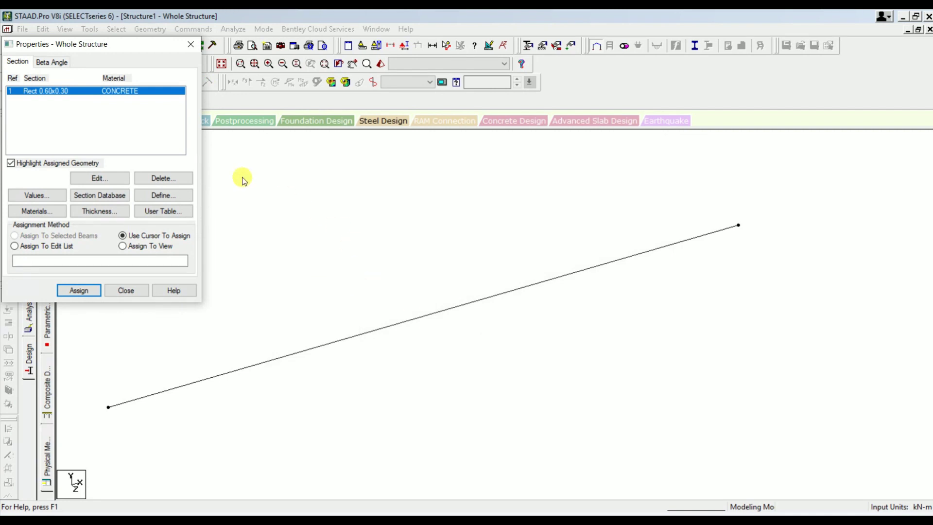
Step: Assign the 0.6 × 0.3 rectangular section to the selected beam
click(344, 340)
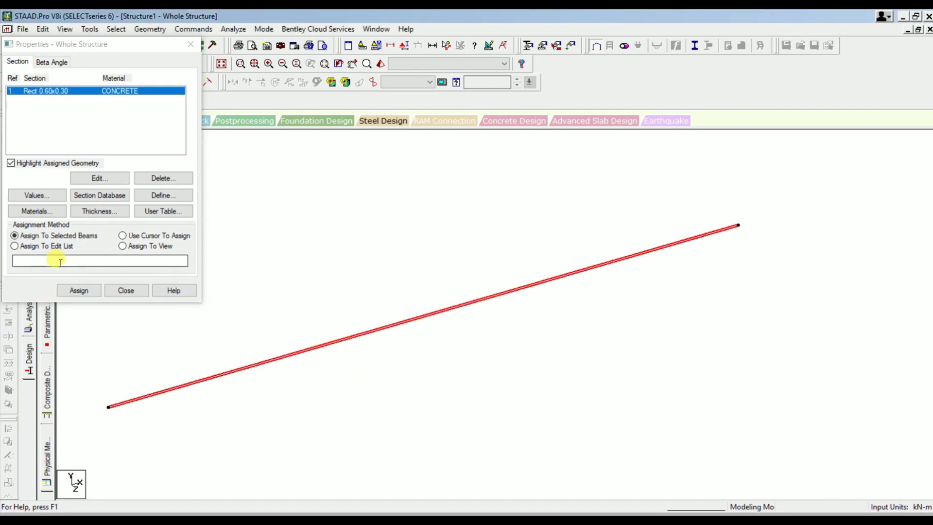
click(78, 290)
click(143, 202)
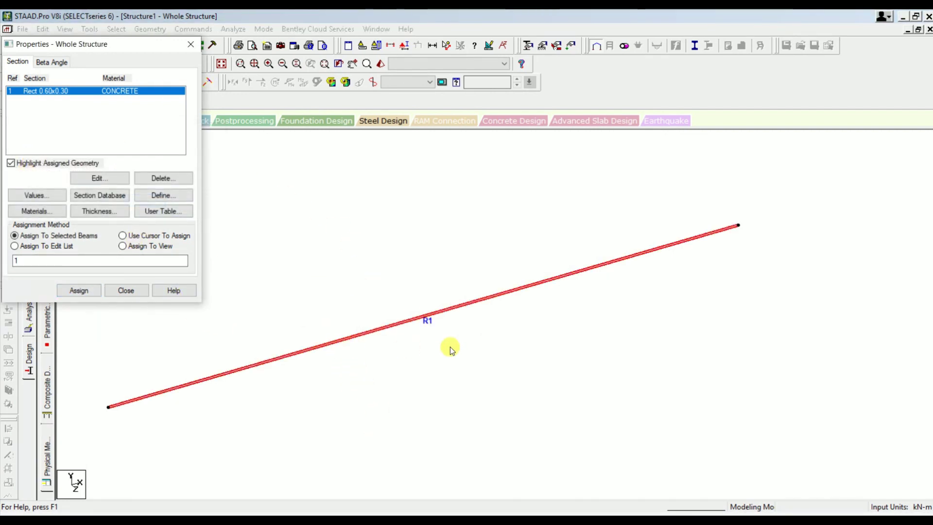
click(137, 290)
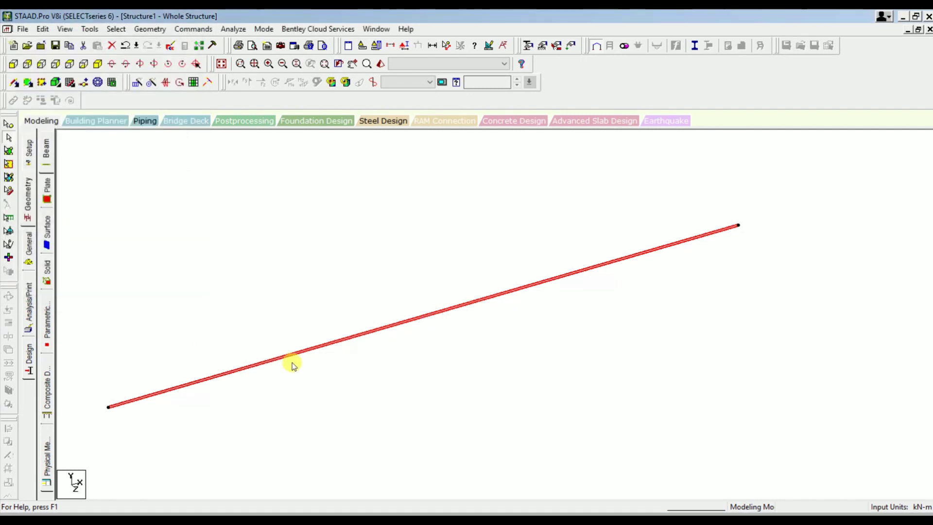
Step: Create a pinned support and assign it to both end nodes
click(192, 29)
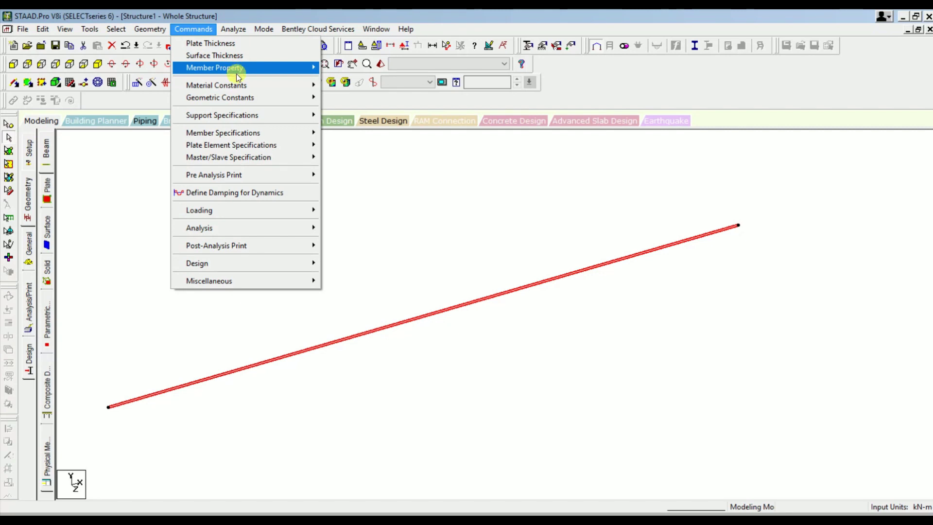
mouse_move(256, 119)
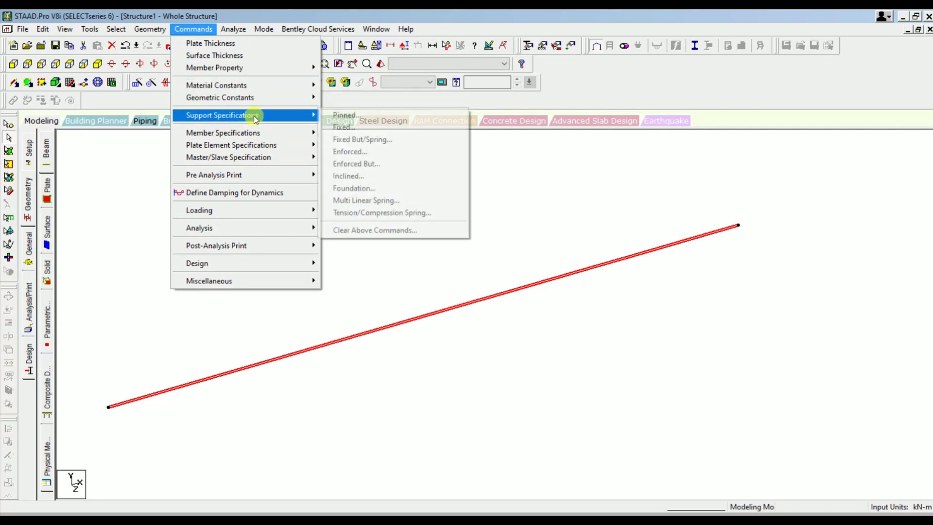
click(370, 115)
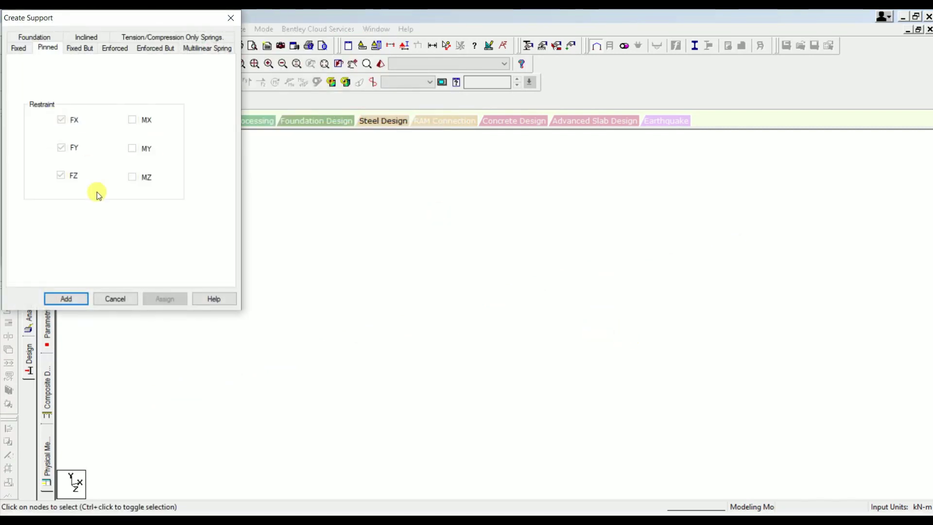
click(88, 300)
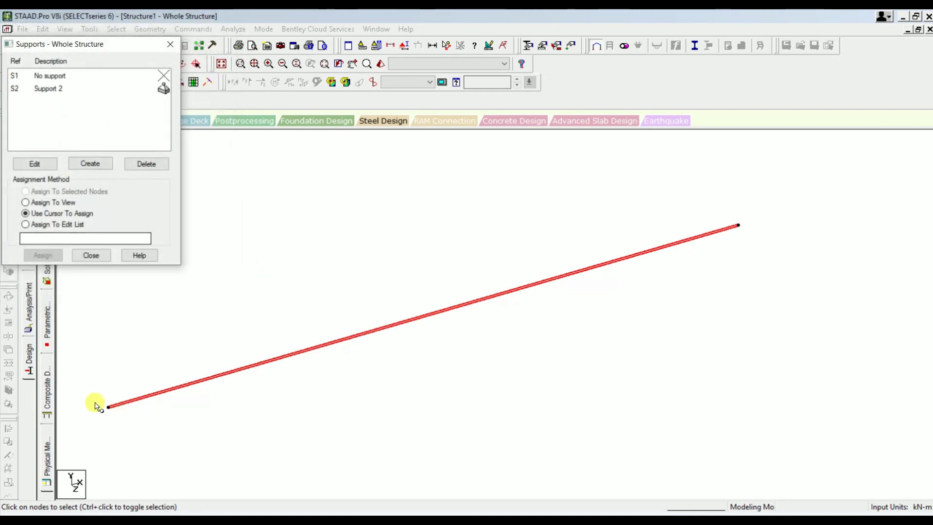
click(65, 88)
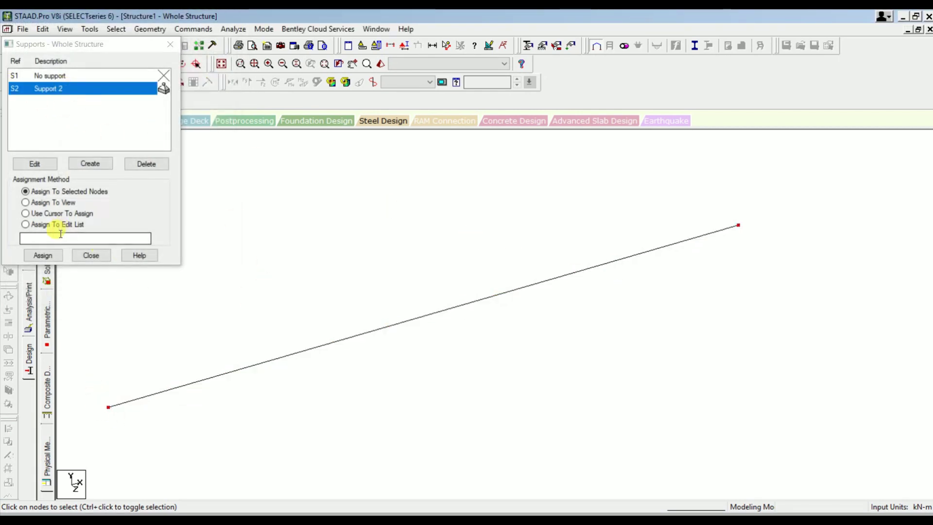
click(42, 255)
click(145, 184)
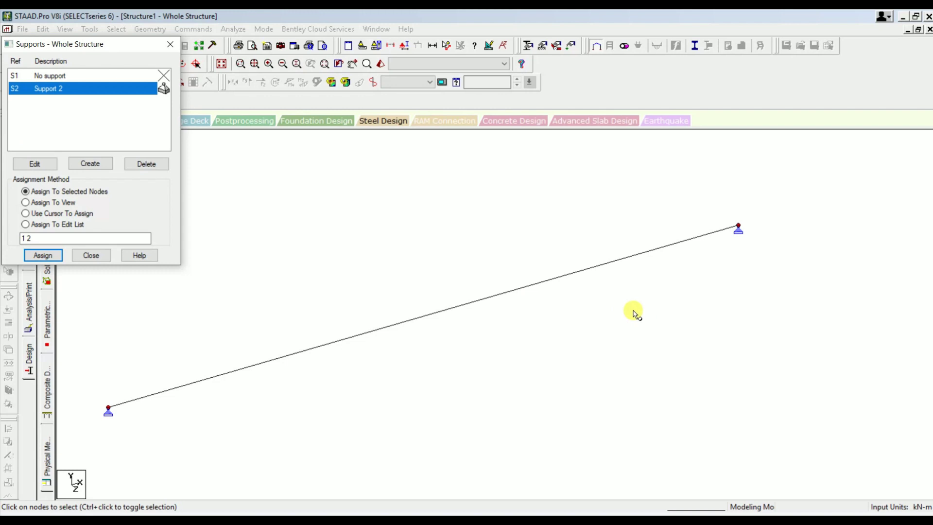
click(91, 256)
Step: Recentre the beam view and switch to the General modelling pages
scroll(658, 343, down, 3)
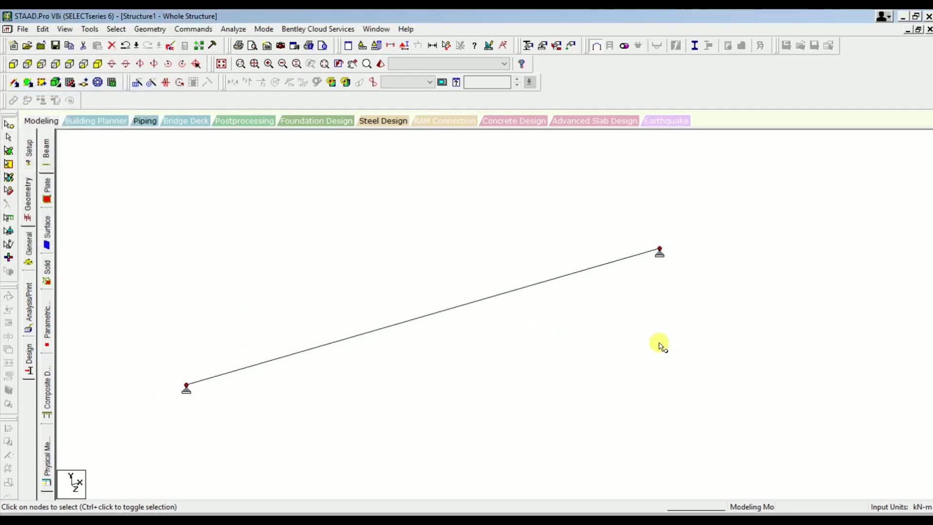
middle_drag(475, 358, 485, 356)
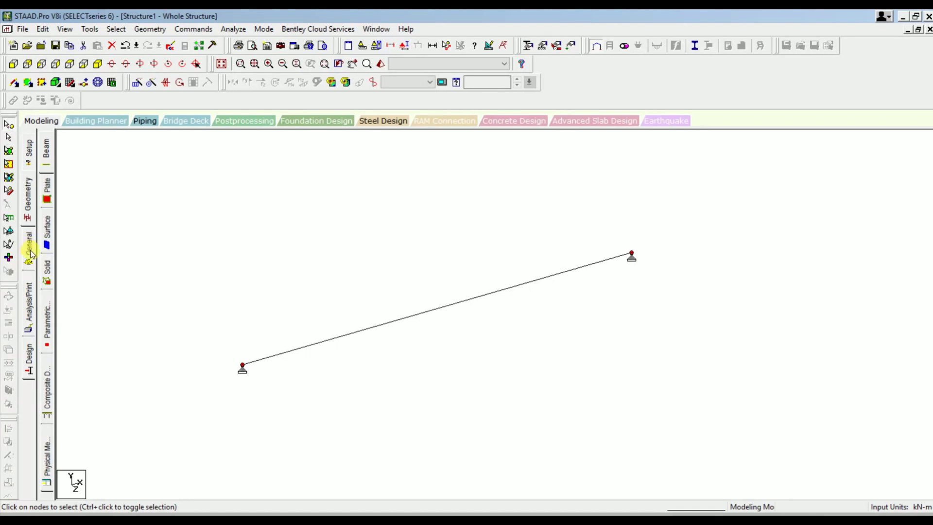
click(30, 250)
Step: Create Dead-type load case 1 titled 'Dead load' and select it for adding loads
click(46, 303)
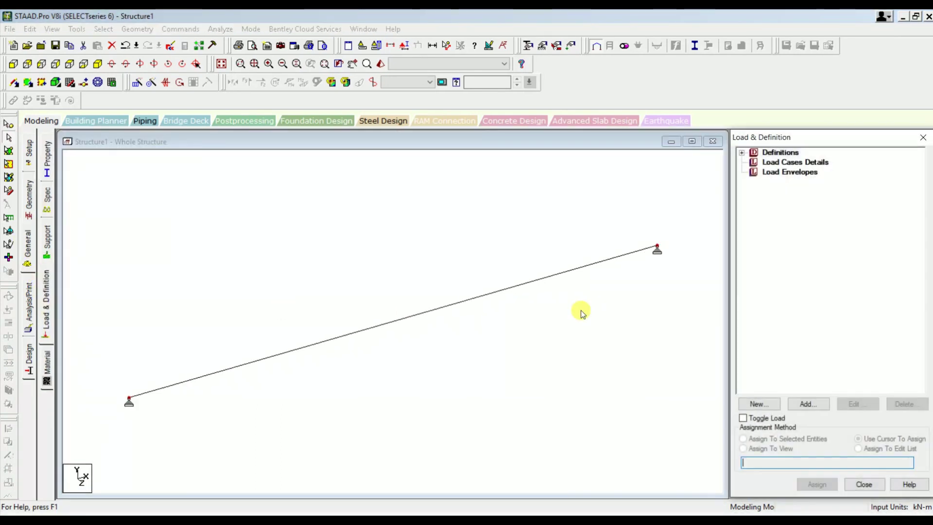
click(780, 163)
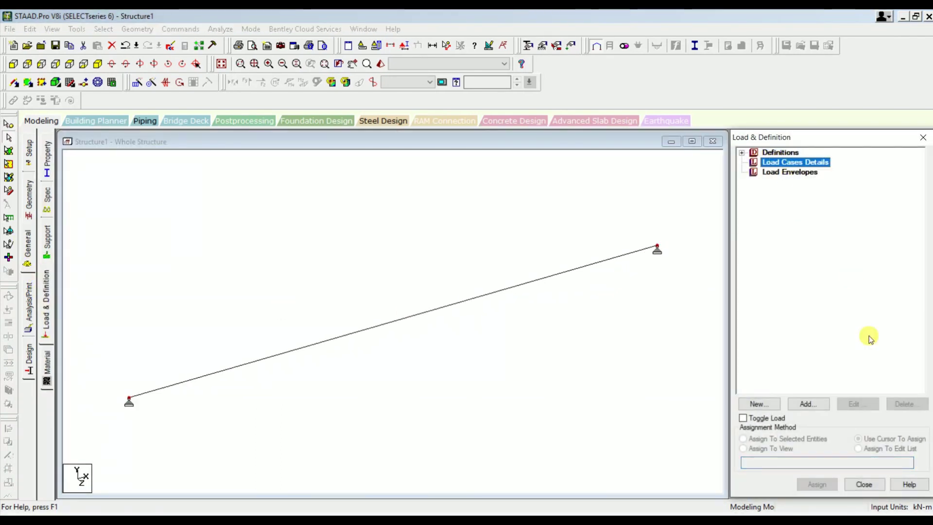
click(808, 405)
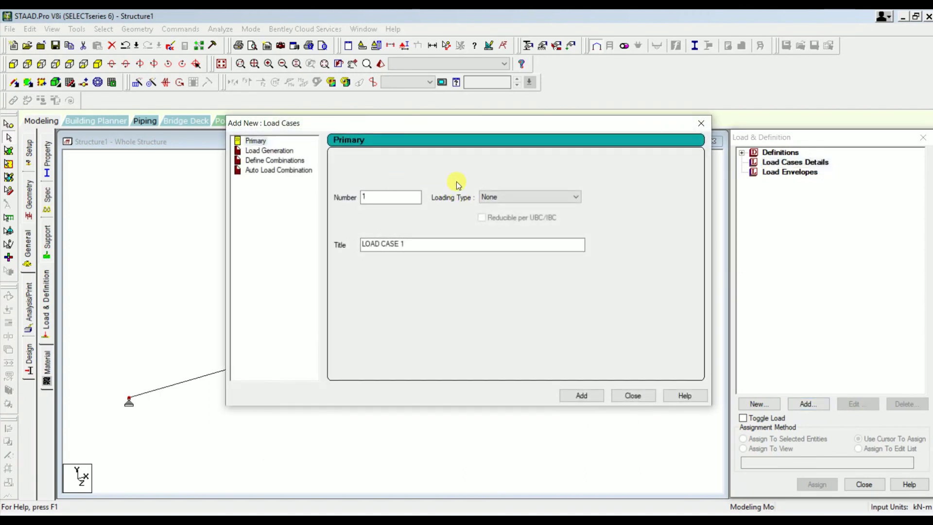
click(539, 197)
click(500, 204)
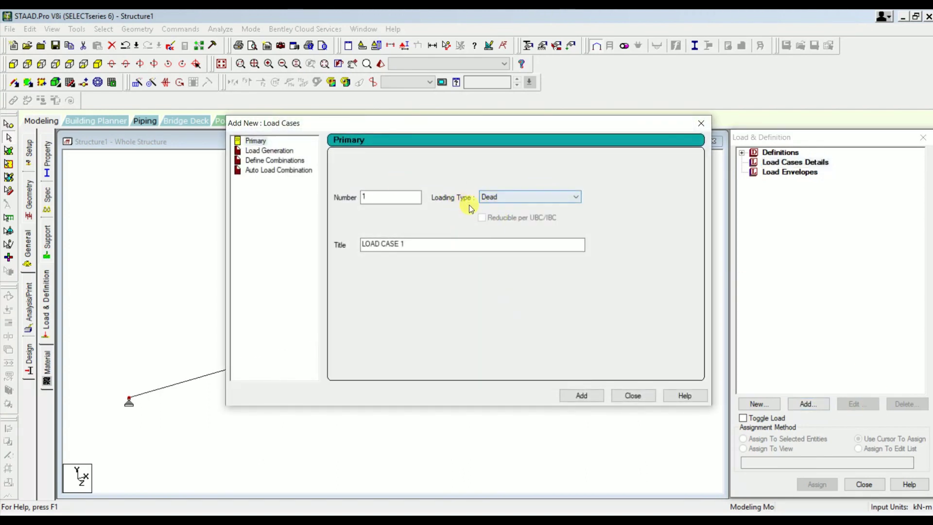
drag(416, 244, 362, 243)
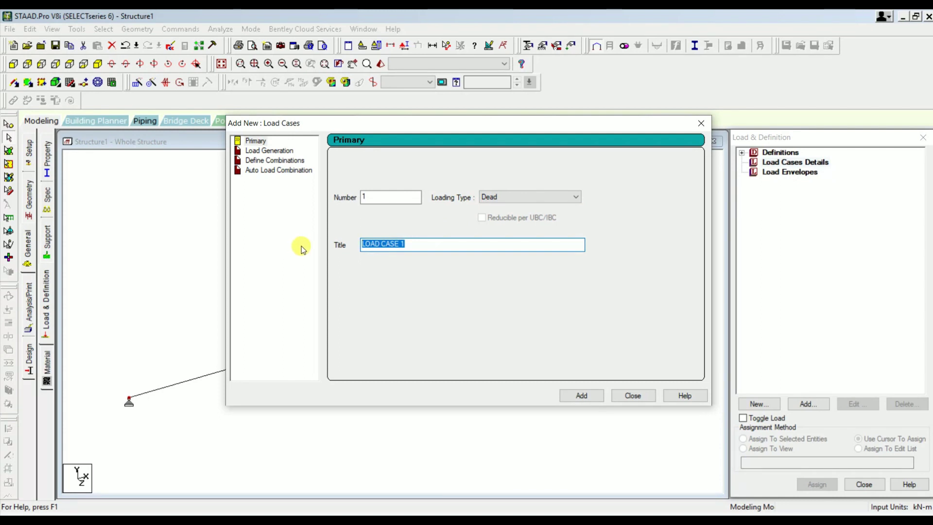
text(Dead load)
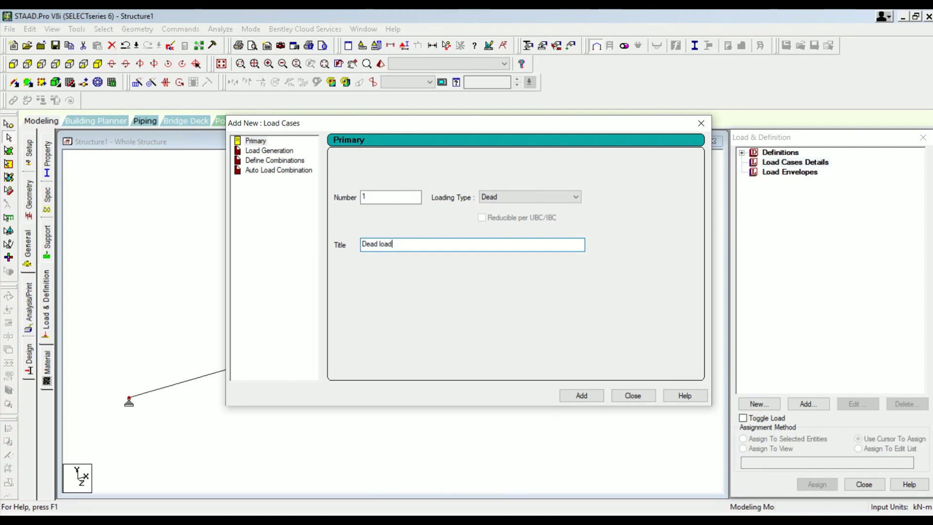
click(583, 395)
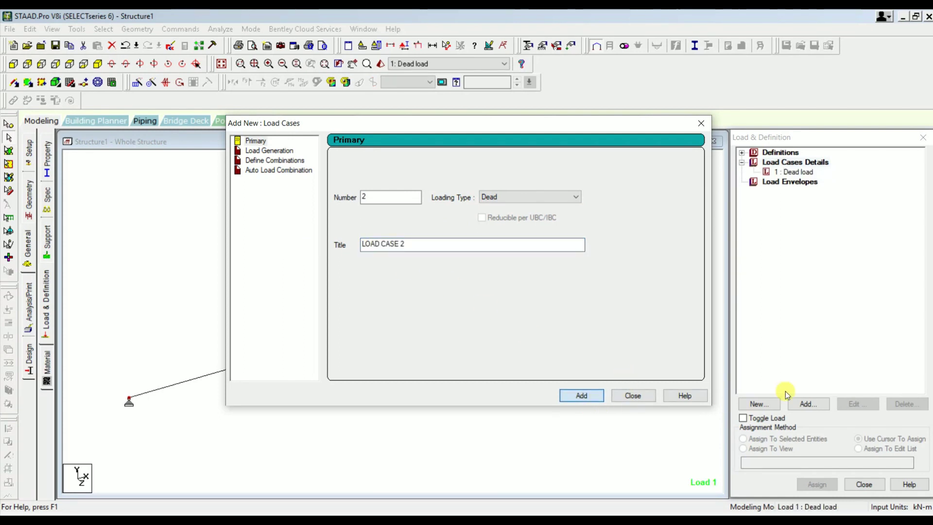
click(633, 395)
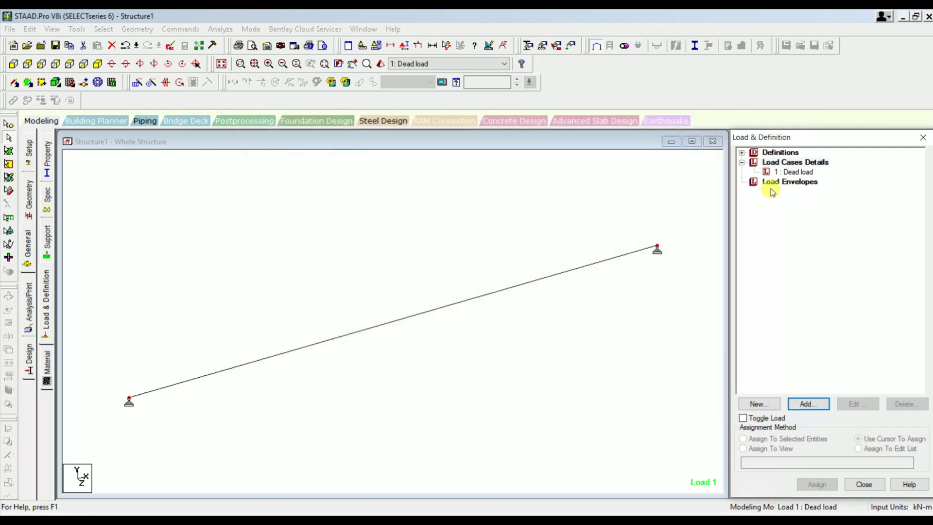
click(790, 173)
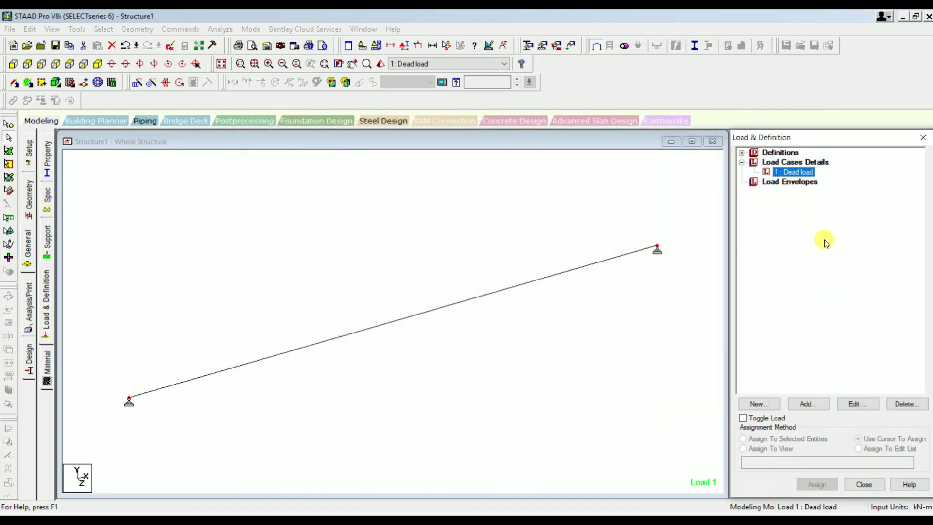
click(813, 404)
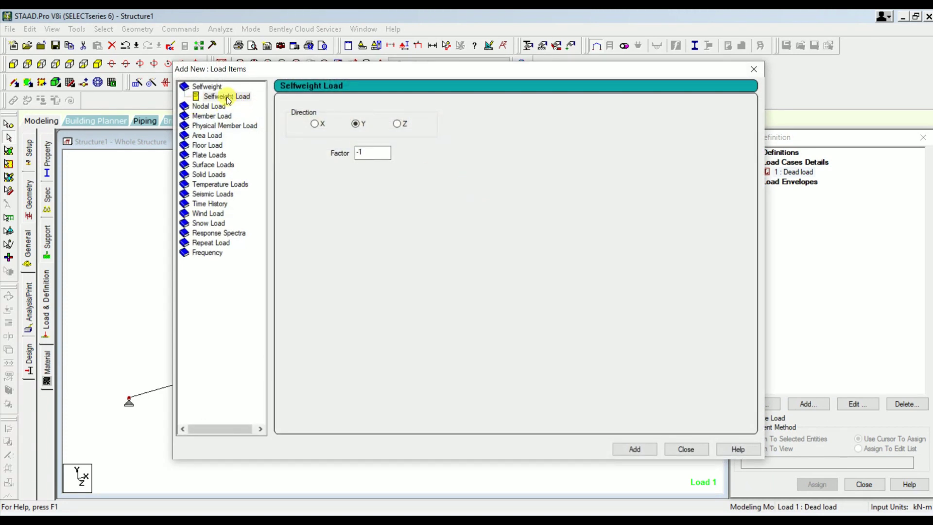
Step: Add SELFWEIGHT Y -1 and a -15 kN/m GY uniform member load to Dead load
click(629, 445)
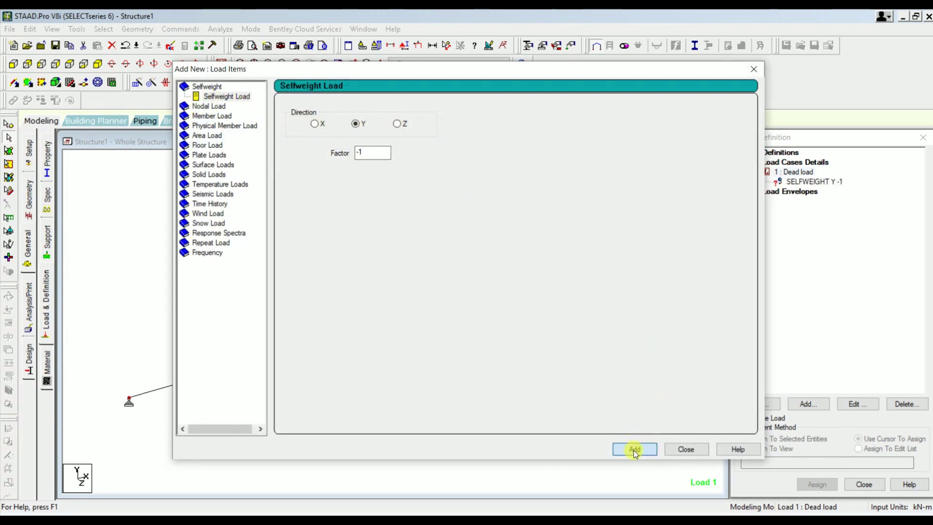
click(211, 116)
double_click(389, 138)
text(-15)
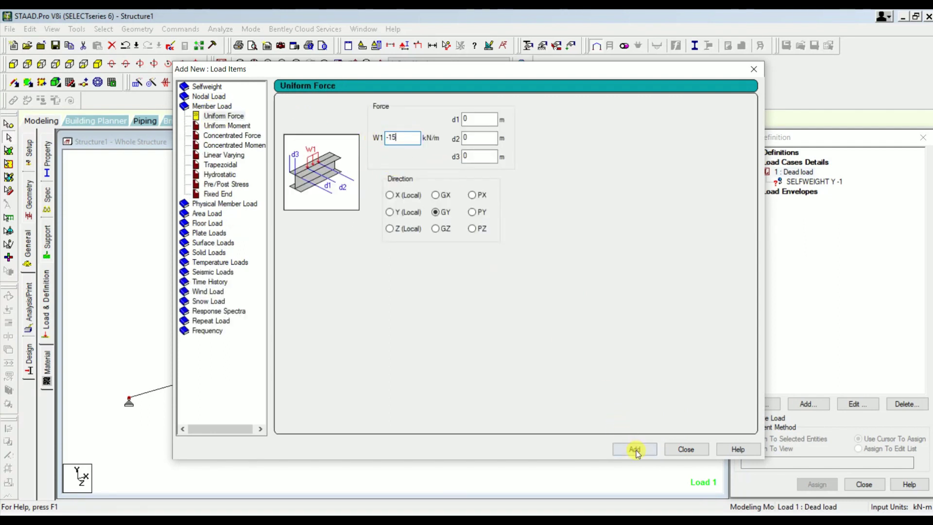
click(635, 450)
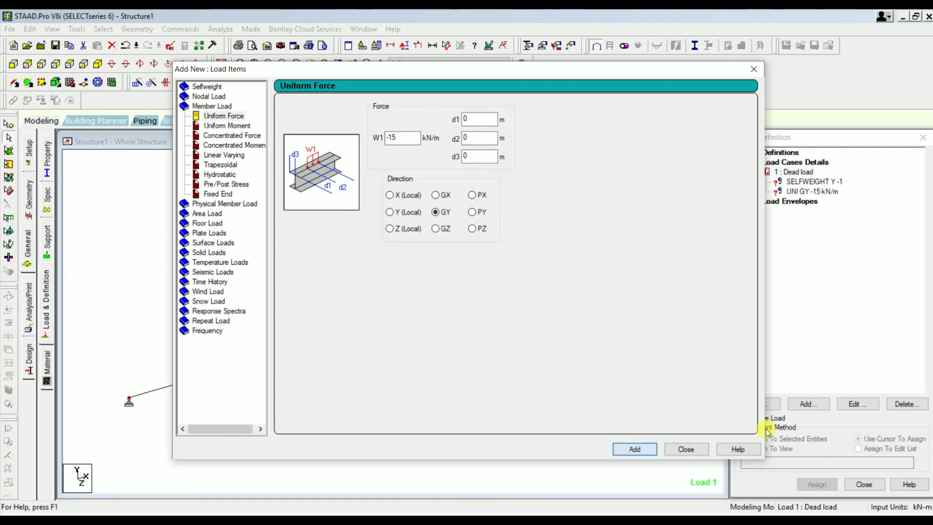
click(685, 449)
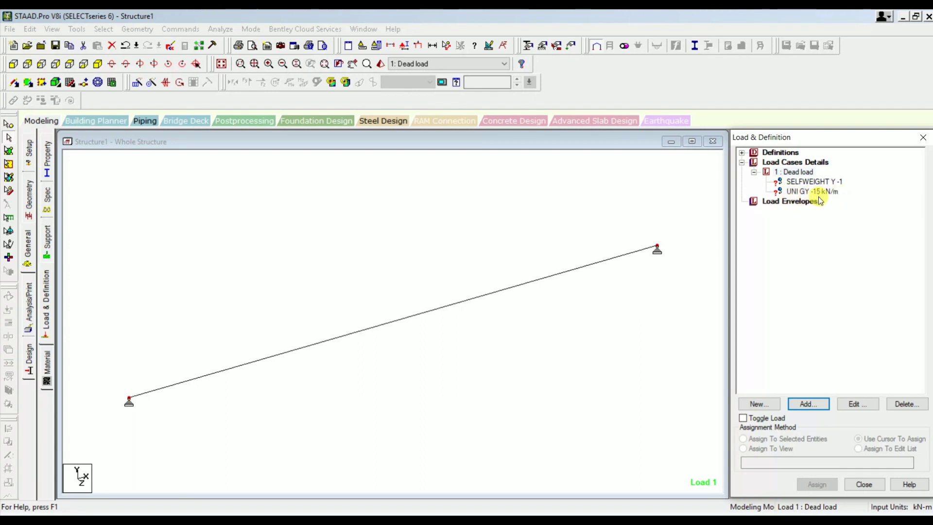
Step: Assign the SELFWEIGHT Y -1 load to the beam
click(623, 255)
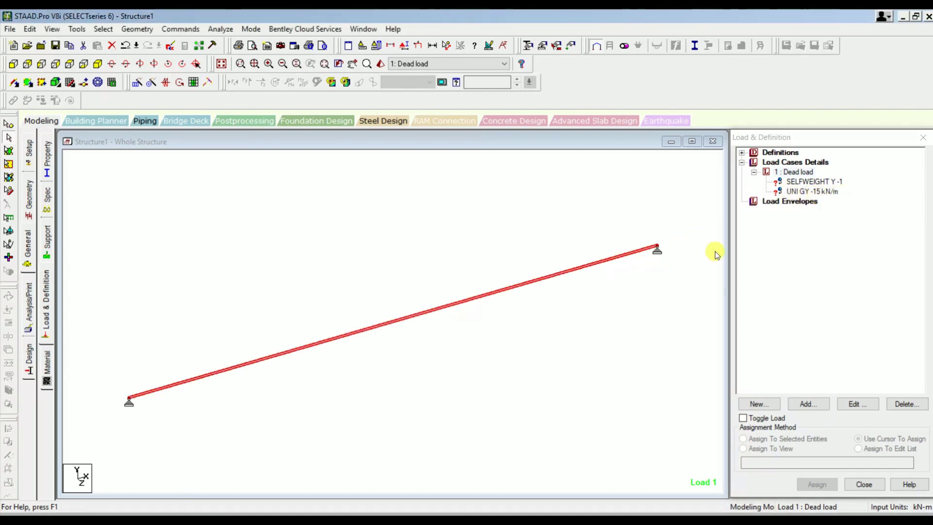
click(813, 181)
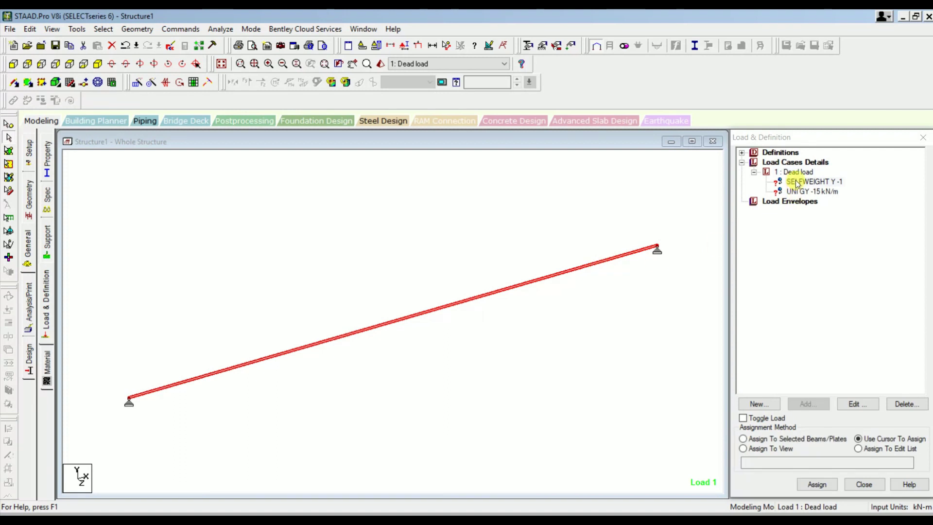
click(820, 439)
click(817, 484)
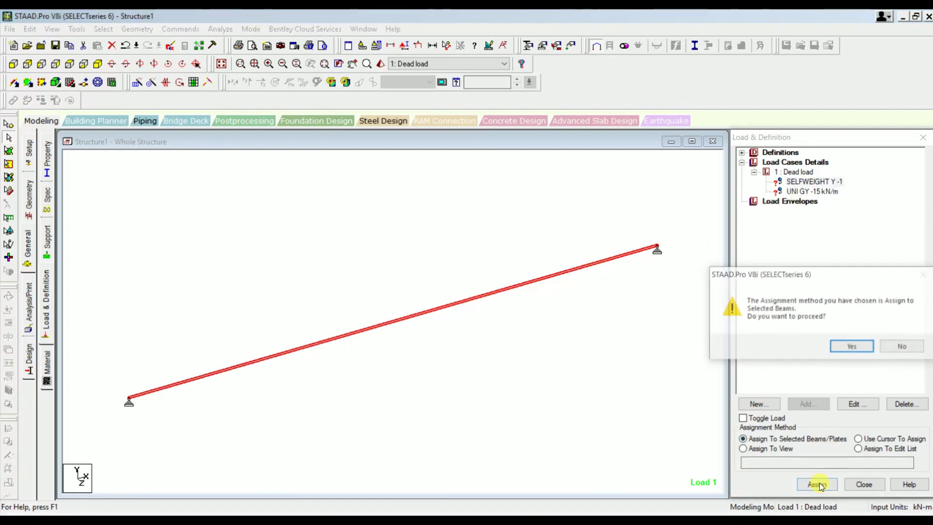
click(851, 348)
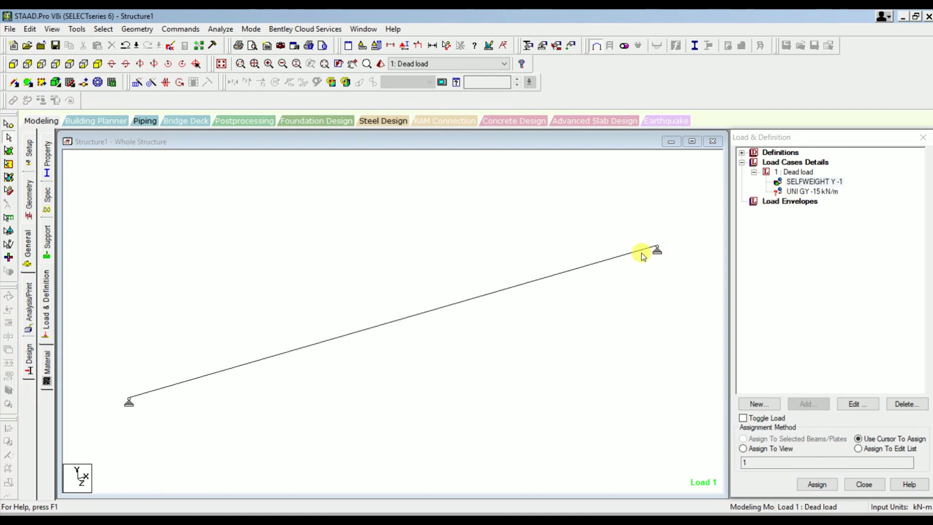
Step: Assign the -15 kN/m GY uniform load to the beam and close Load & Definition
click(642, 254)
click(807, 192)
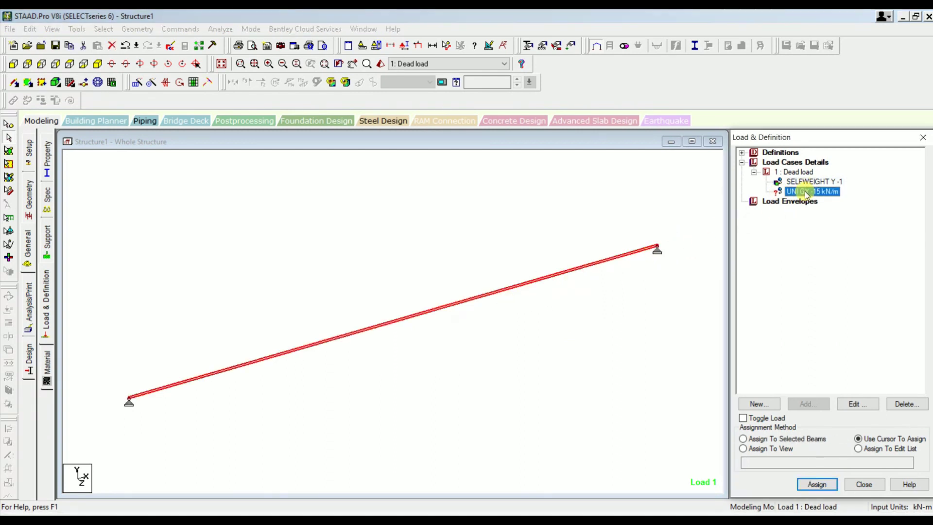
click(821, 443)
click(817, 484)
click(850, 346)
click(620, 381)
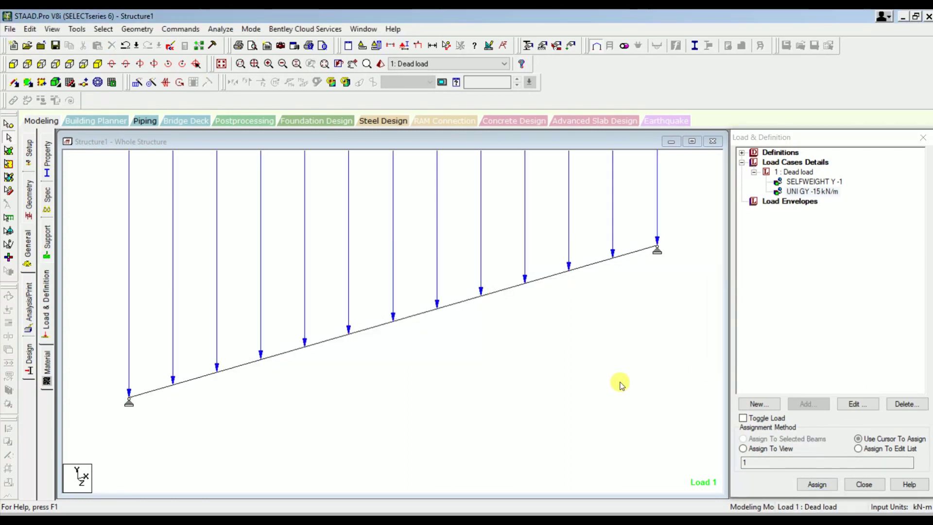
key(Right)
key(Right)
key(Right)
key(Right)
key(Right)
key(Right)
key(Right)
key(Right)
key(Right)
key(Right)
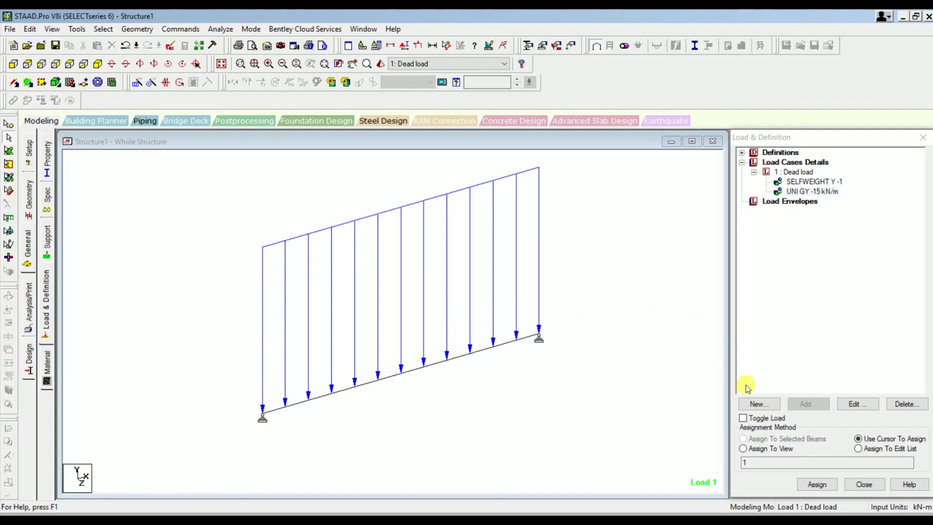
click(864, 484)
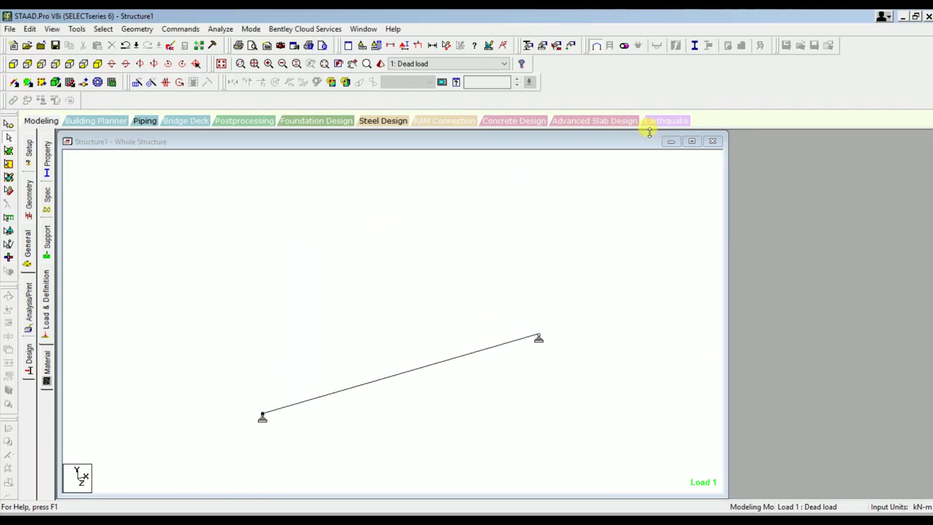
Step: Add a Perform Analysis command with the No Print option
click(692, 141)
click(193, 29)
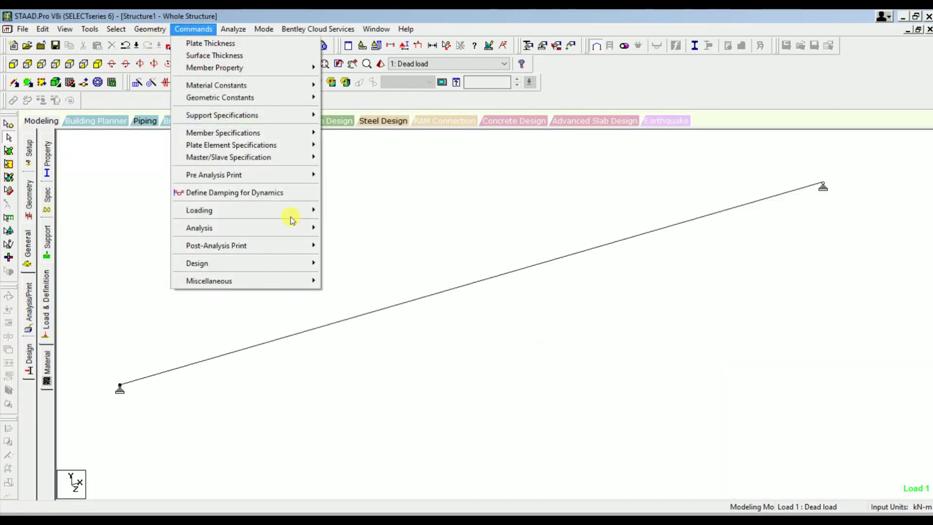
mouse_move(292, 227)
click(350, 227)
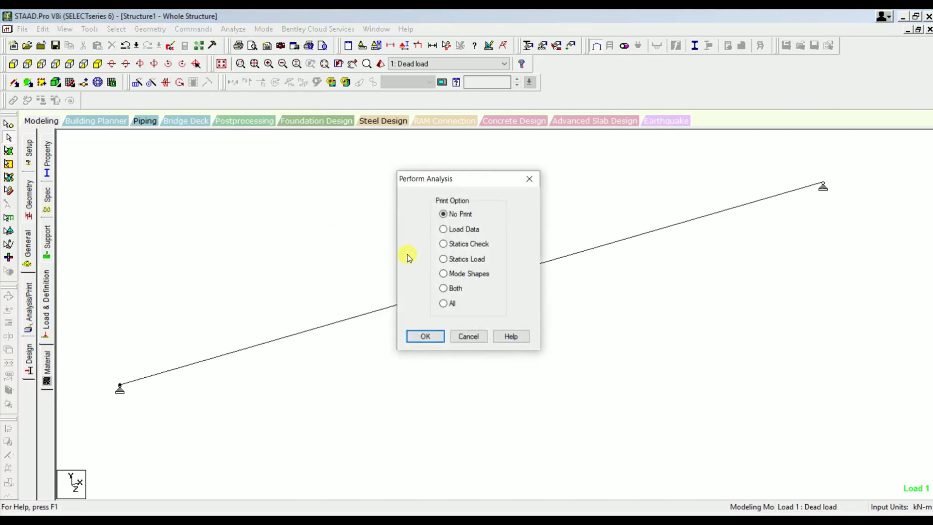
click(424, 337)
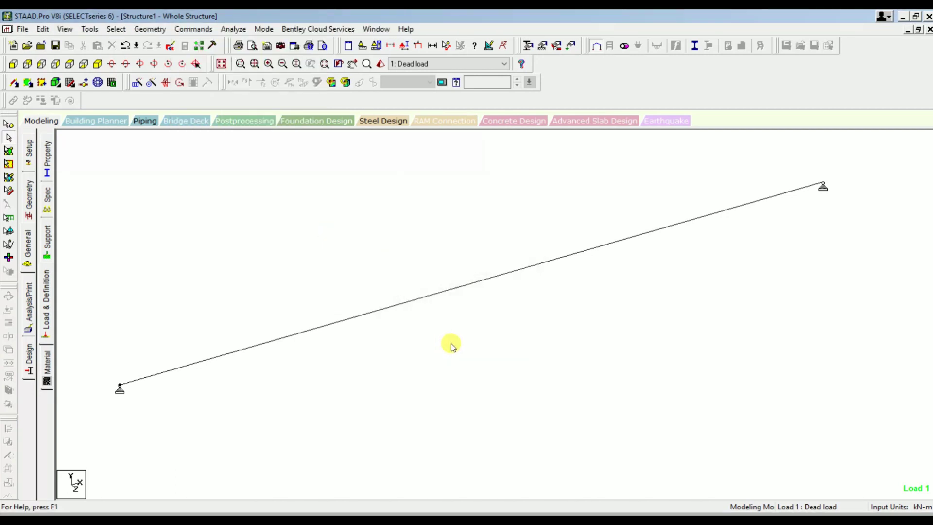
Step: Run the analysis, saving the model first, and return to modelling
click(223, 30)
click(243, 42)
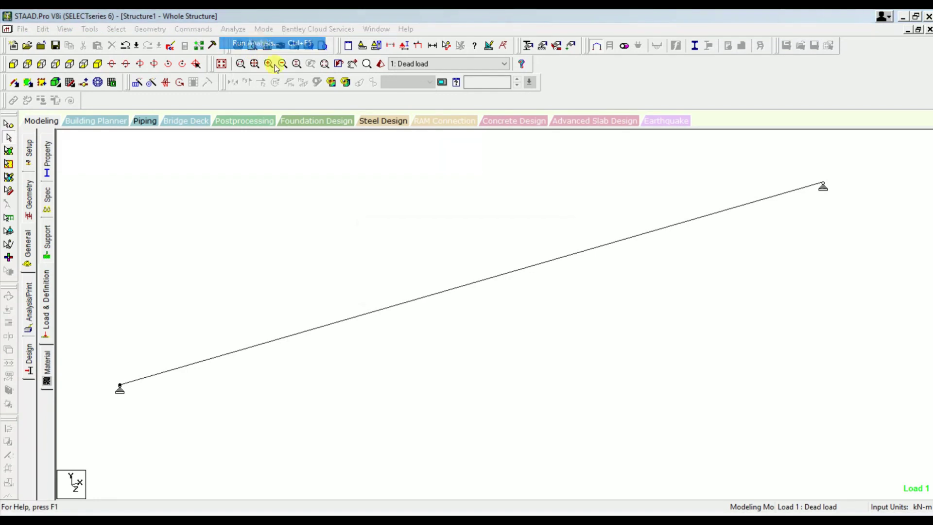
click(408, 286)
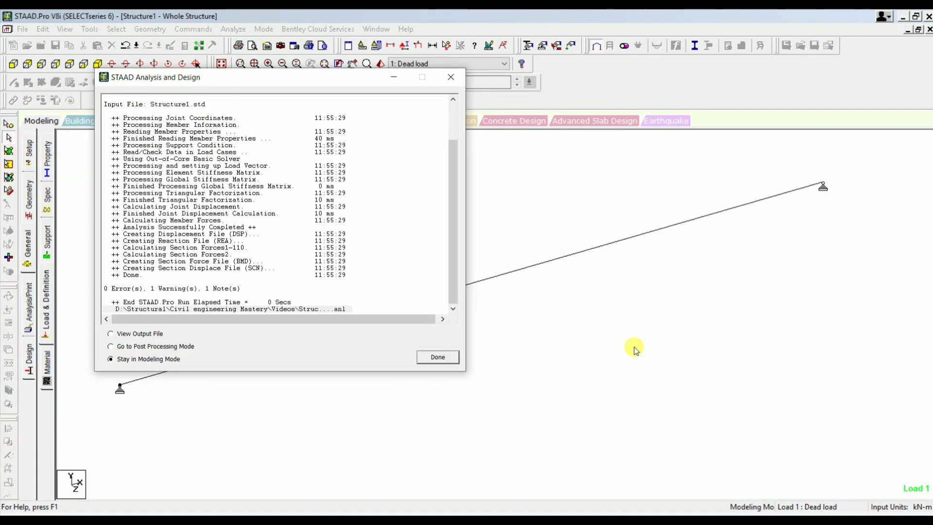
click(448, 361)
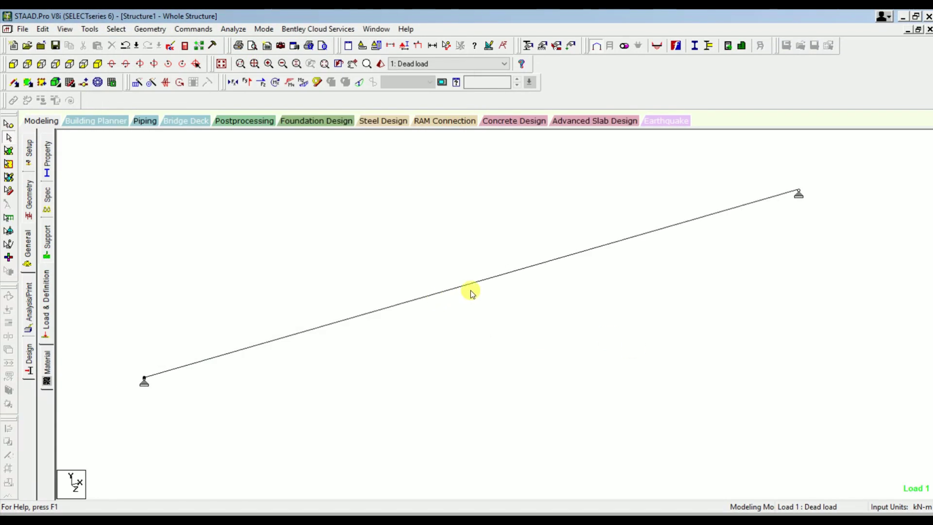
Step: Enter post-processing with the default results setup and display the Bending Z diagram
click(240, 124)
click(502, 364)
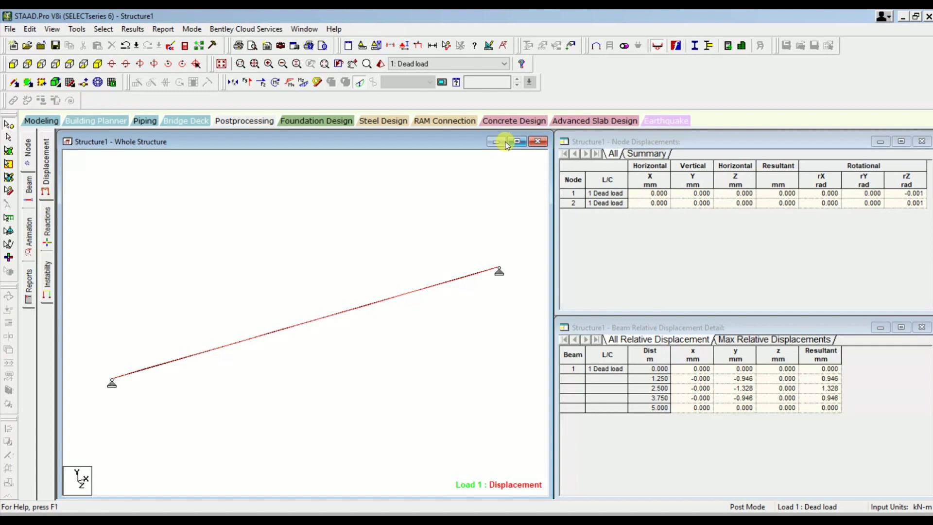
click(517, 142)
click(303, 83)
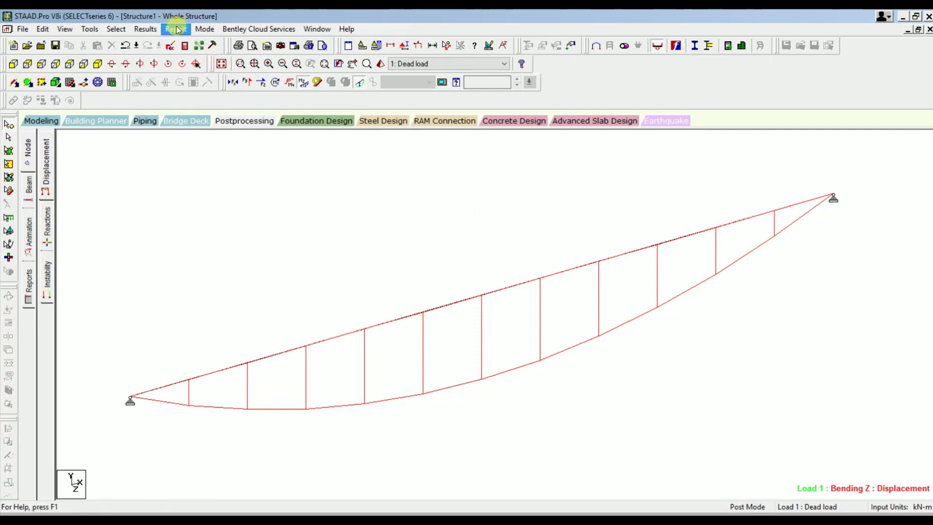
Step: Annotate the maximum bending moment (-60.128 kN-m), then turn off the Bending Z diagram
click(145, 29)
click(175, 224)
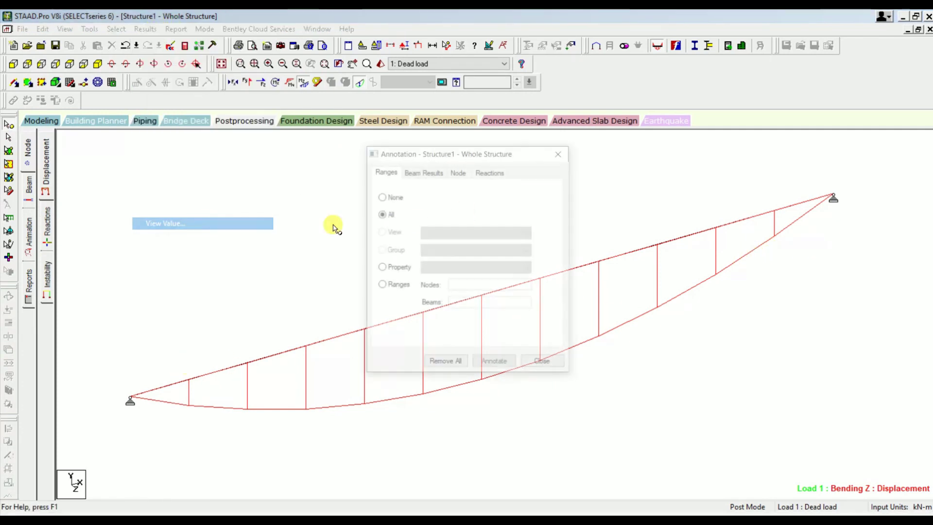
click(428, 172)
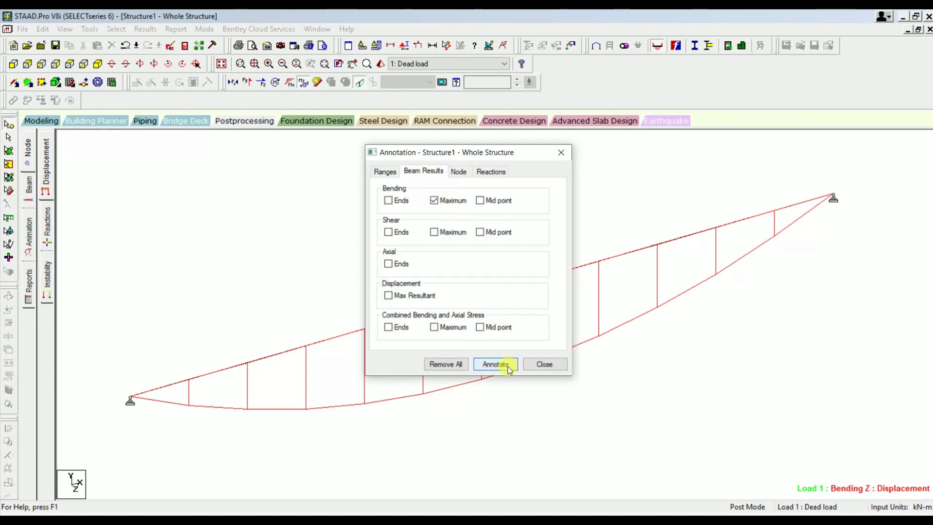
click(505, 365)
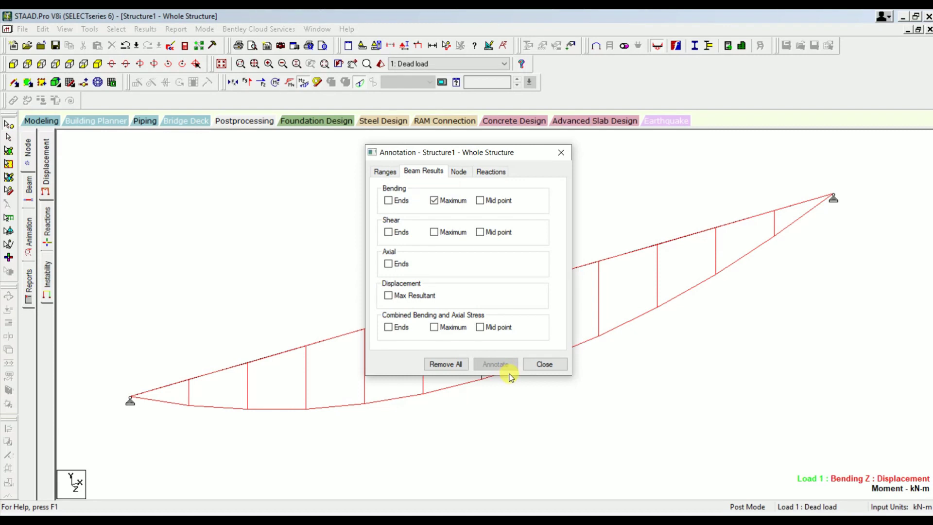
click(536, 370)
drag(458, 299, 584, 387)
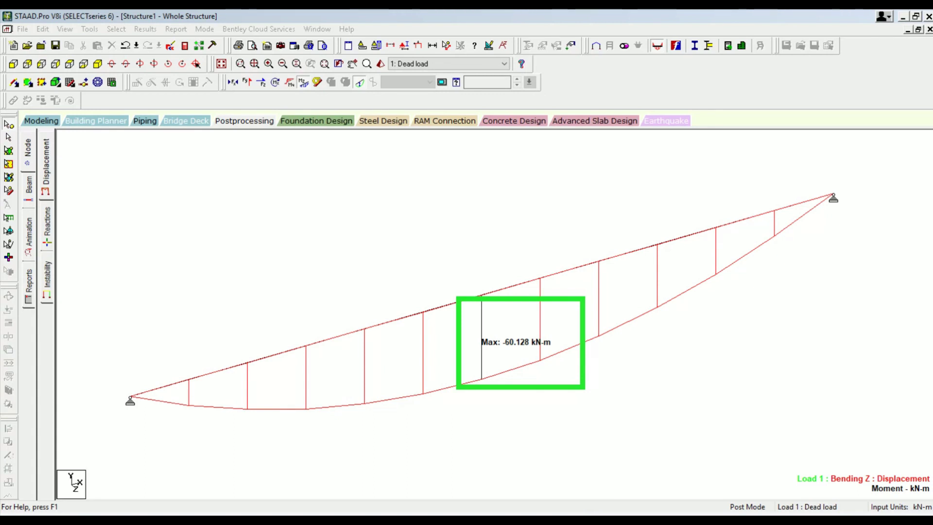
click(328, 171)
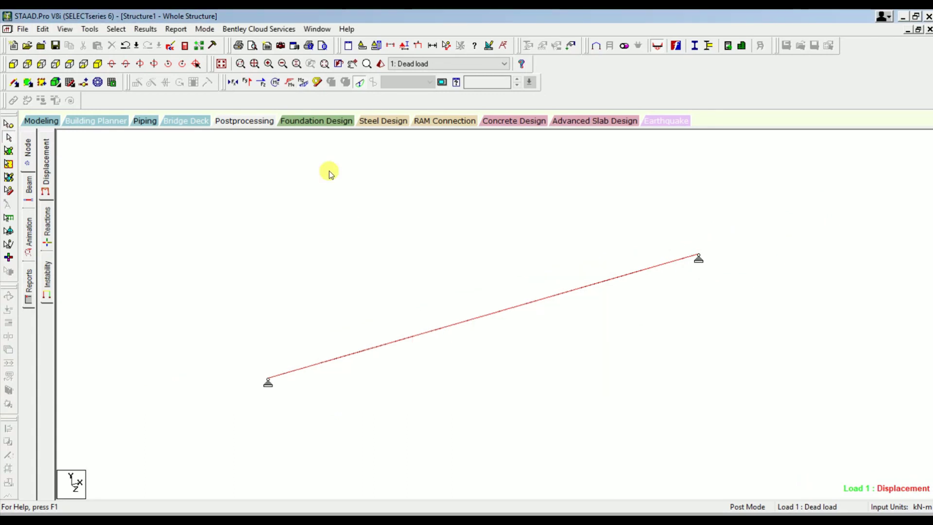
Step: Show Shear Y and annotate end, maximum and midspan values (48.103, -48.103, 0 kN)
click(249, 83)
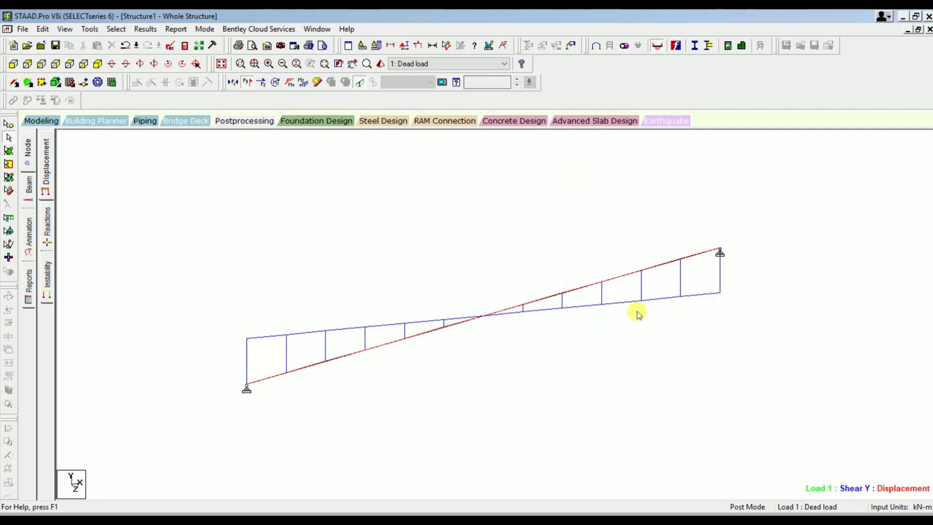
click(145, 29)
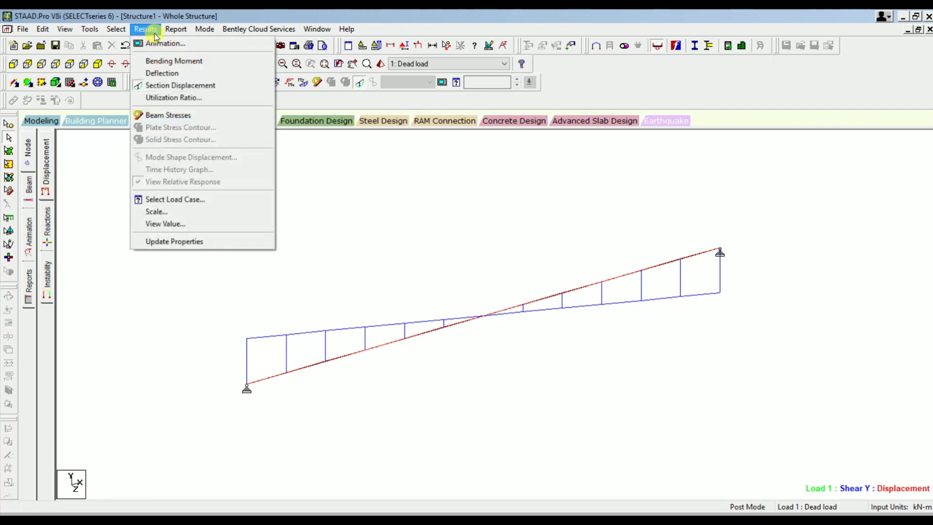
click(170, 221)
click(432, 174)
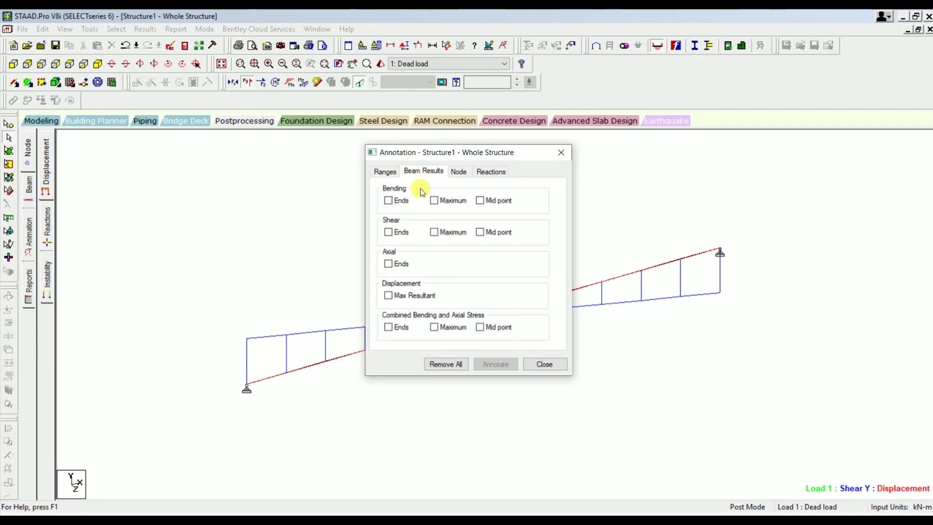
click(391, 234)
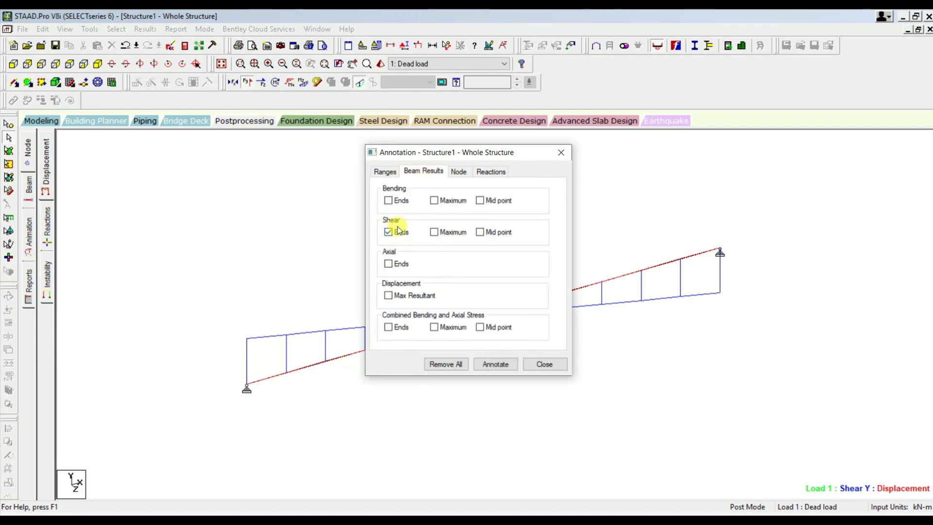
click(448, 233)
click(491, 232)
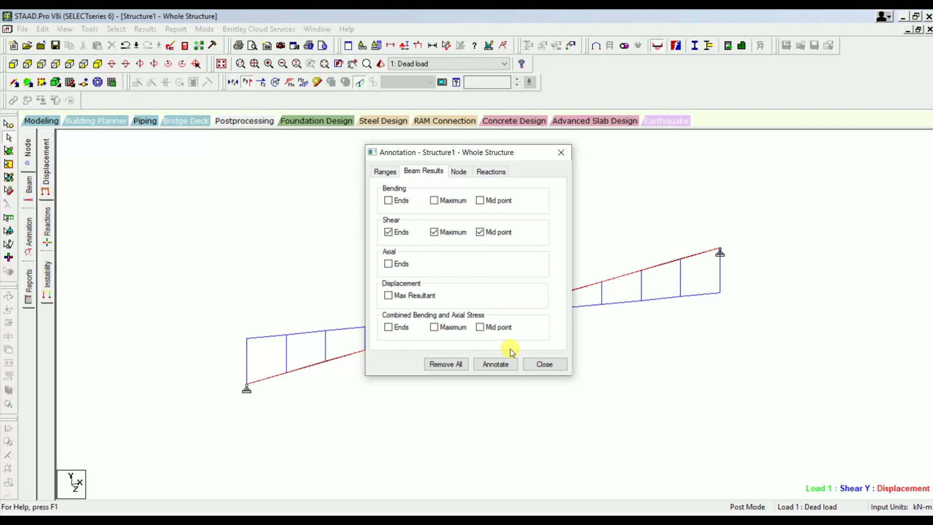
click(498, 365)
click(542, 365)
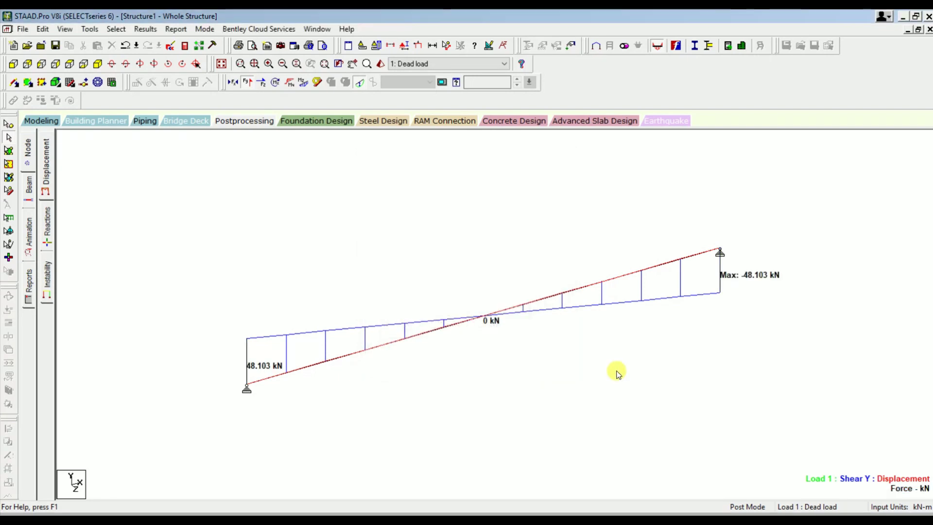